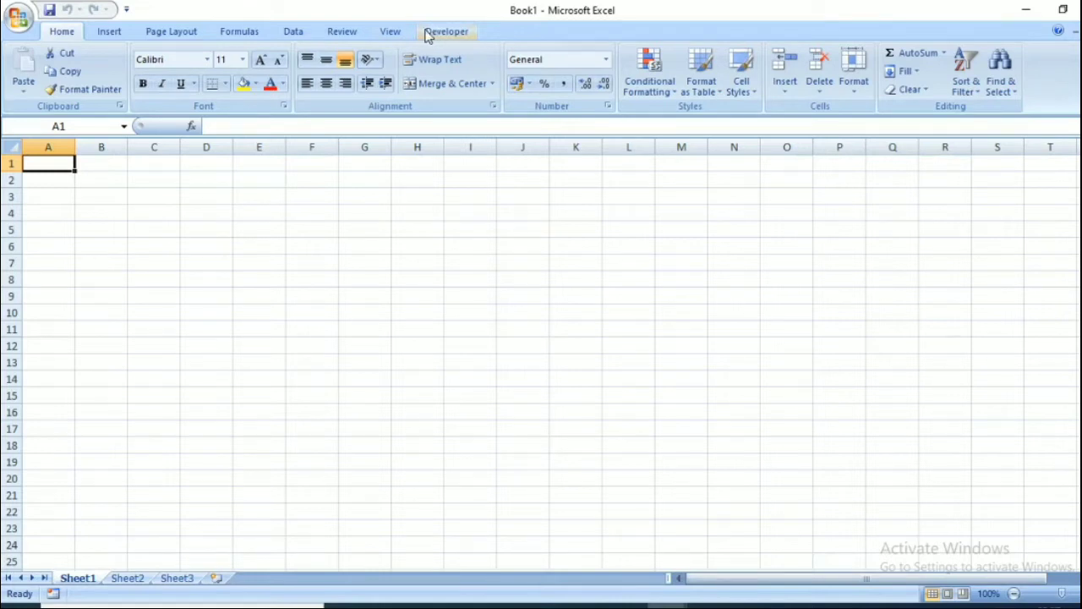
# - Uncheck 'Show Developer tab in the Ribbon' in Excel Options and apply the change
pyautogui.click(17, 20)
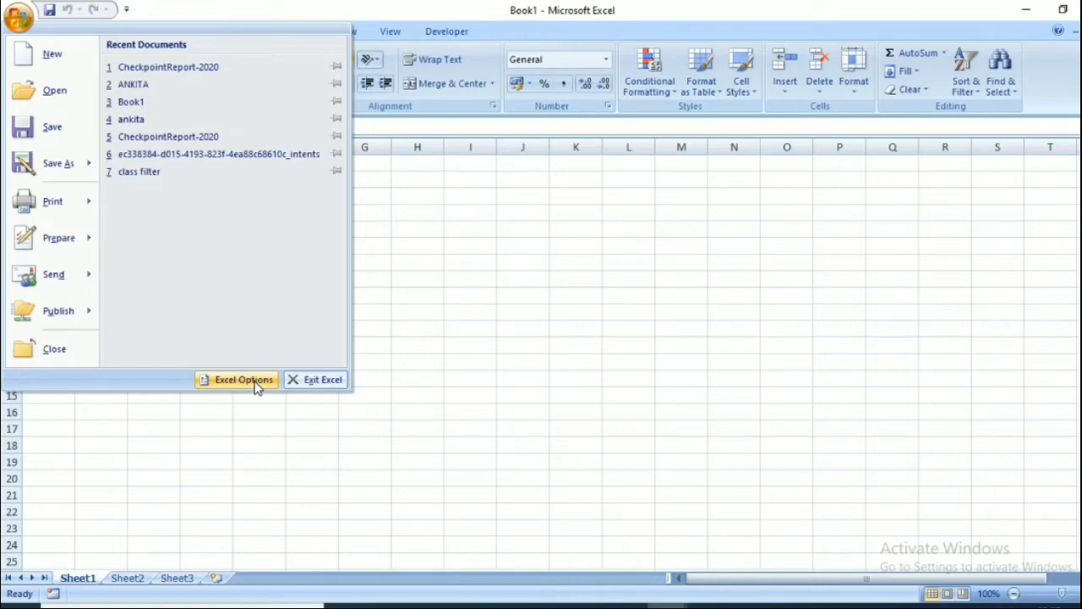
pyautogui.click(243, 380)
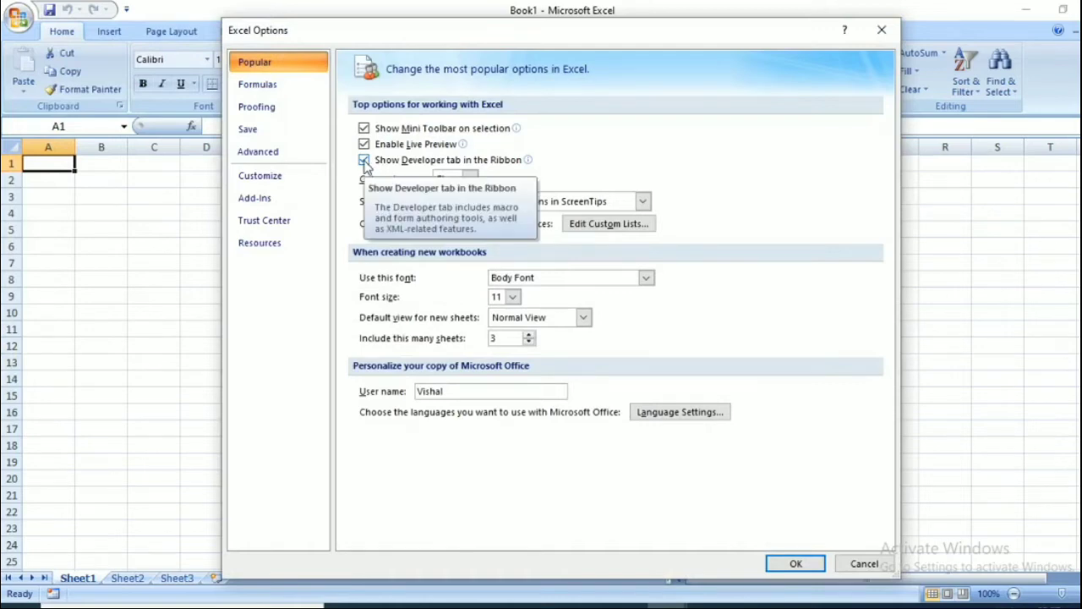
pyautogui.click(364, 161)
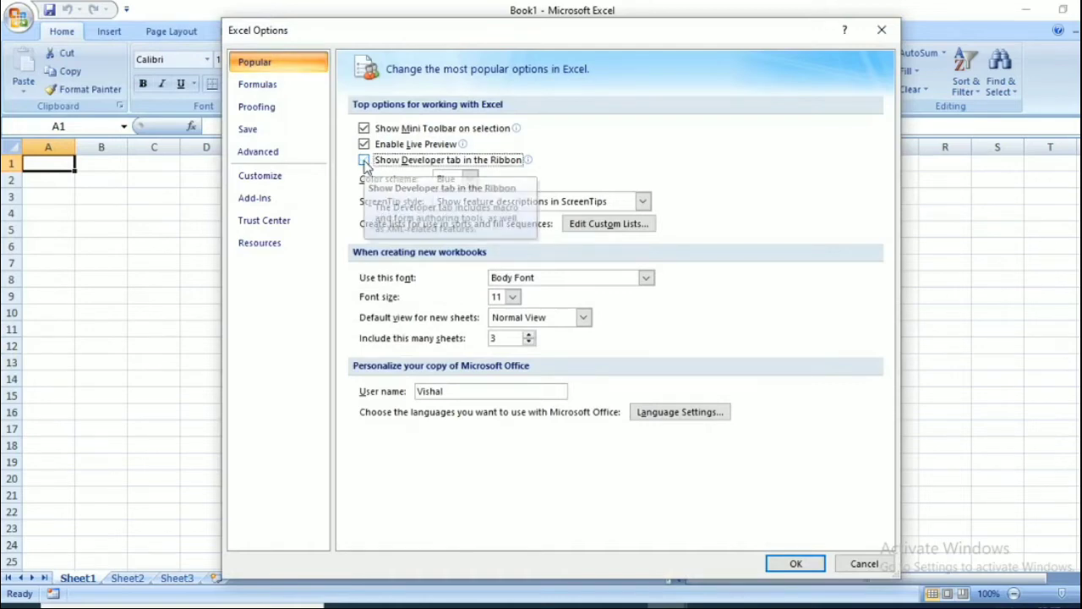
pyautogui.click(807, 567)
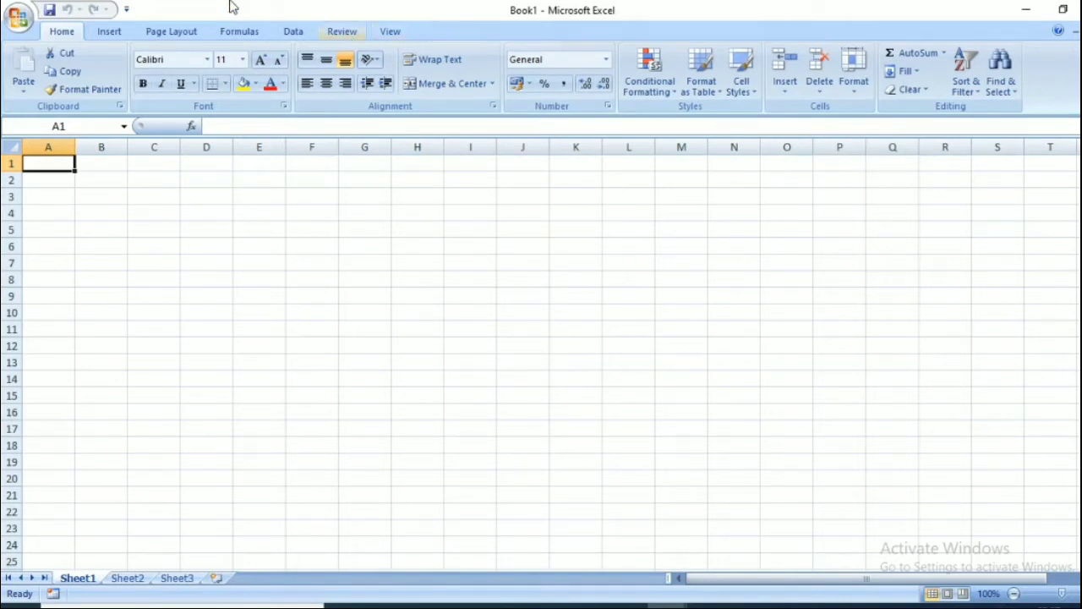
# - Re-enable 'Show Developer tab in the Ribbon' in Excel Options and apply it
pyautogui.click(17, 16)
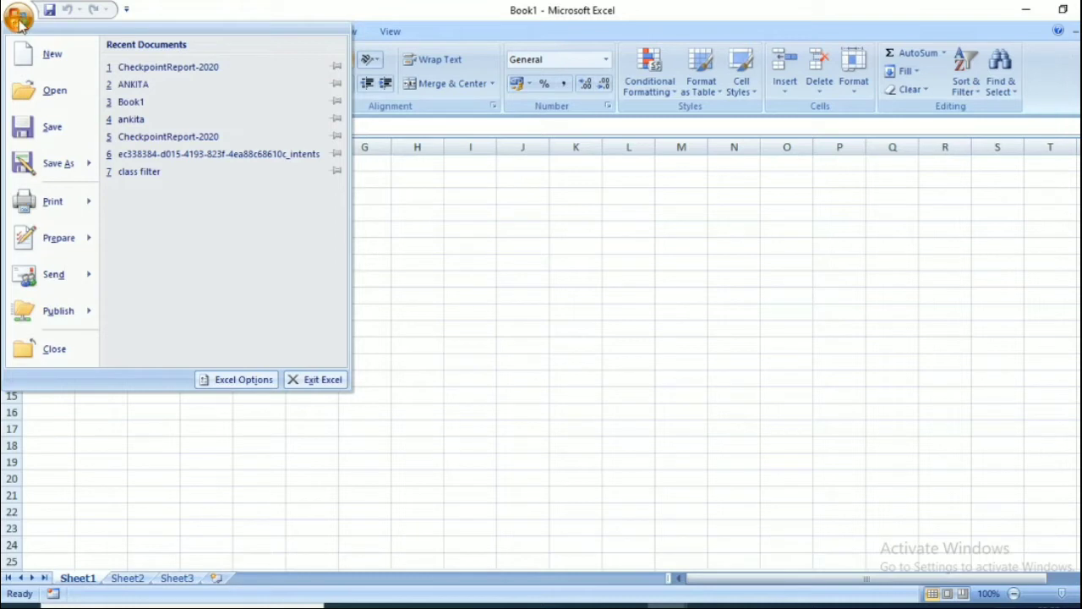
pyautogui.click(236, 380)
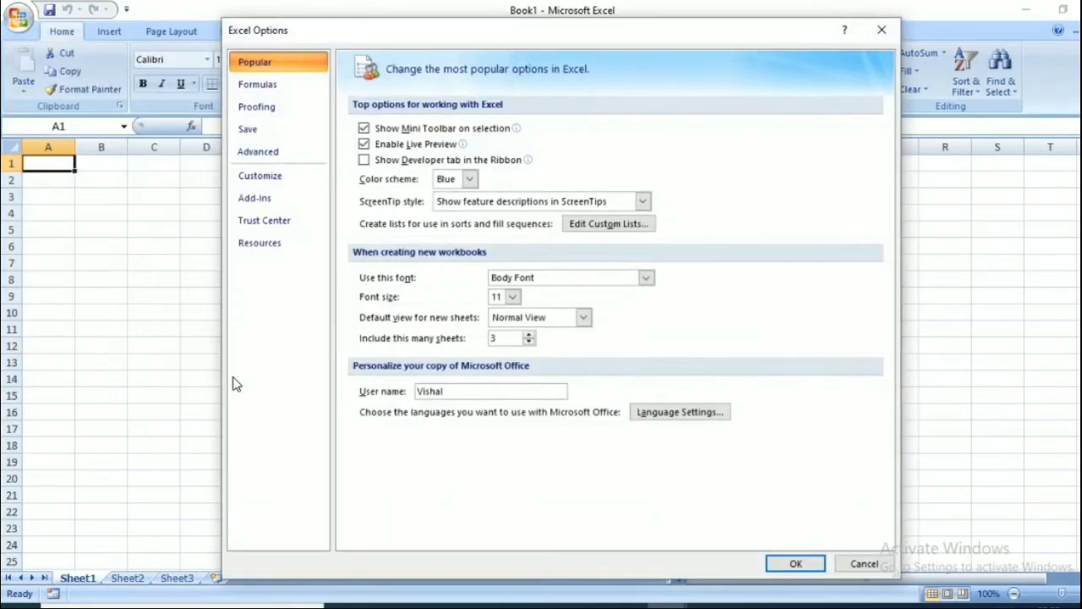
pyautogui.click(364, 160)
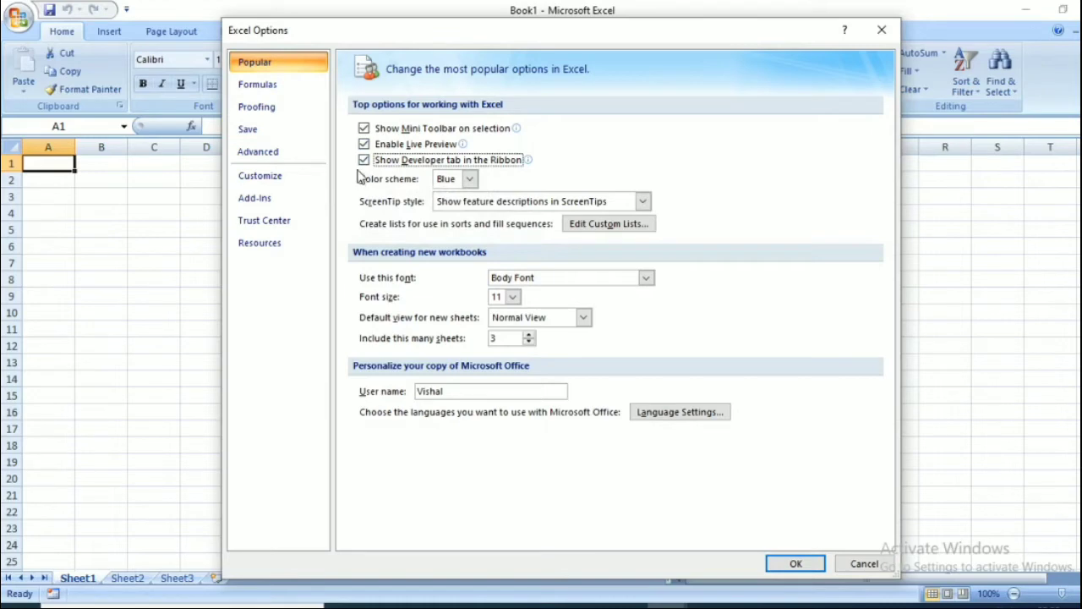
pyautogui.click(787, 562)
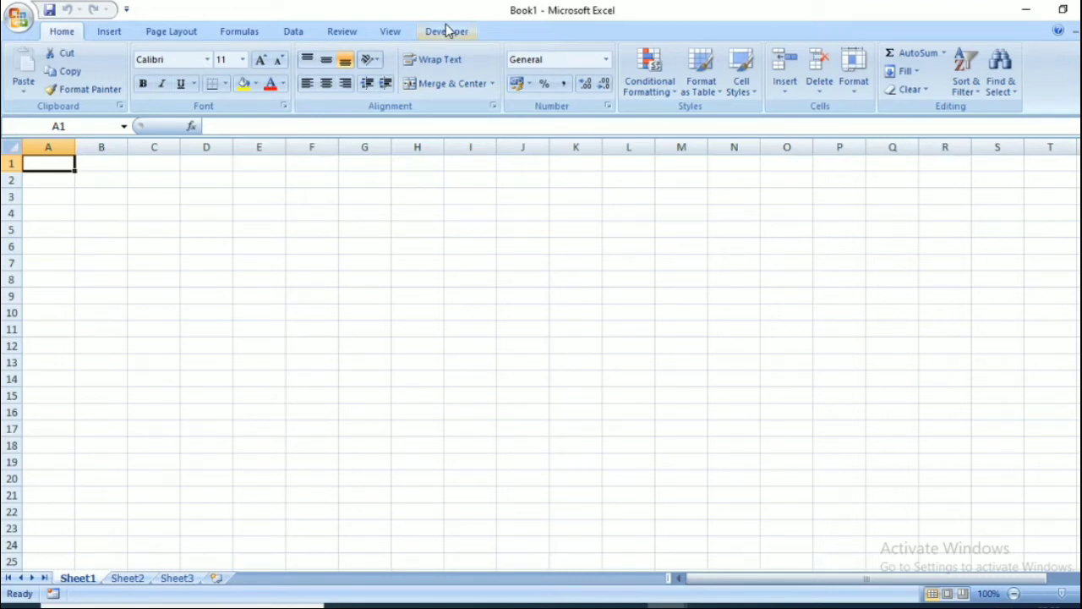
# - Launch the Visual Basic editor for Book1 from the Developer tab's Code group
pyautogui.click(448, 30)
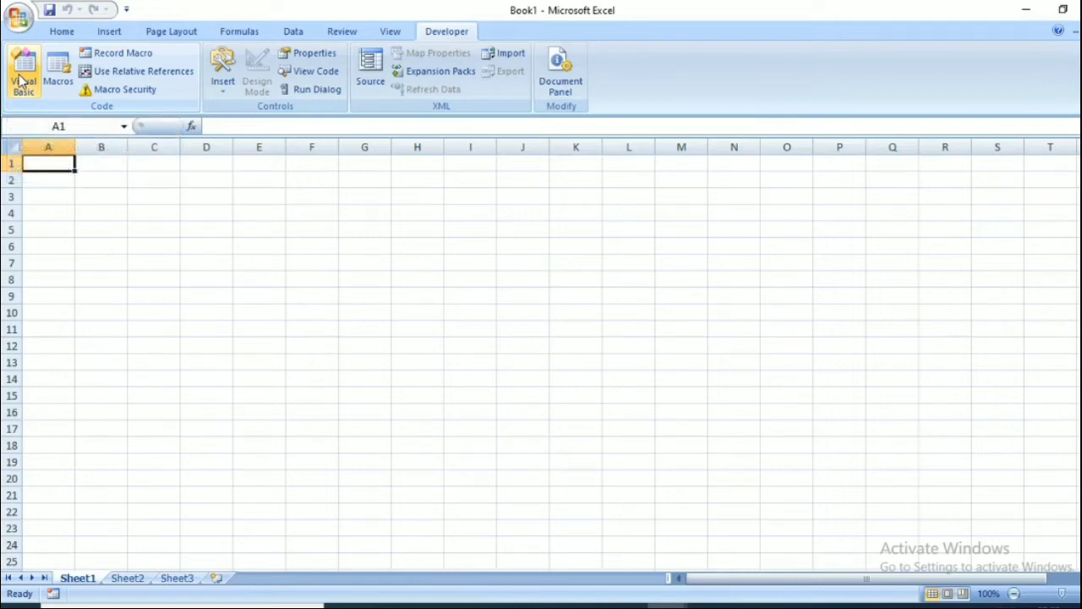
pyautogui.click(23, 80)
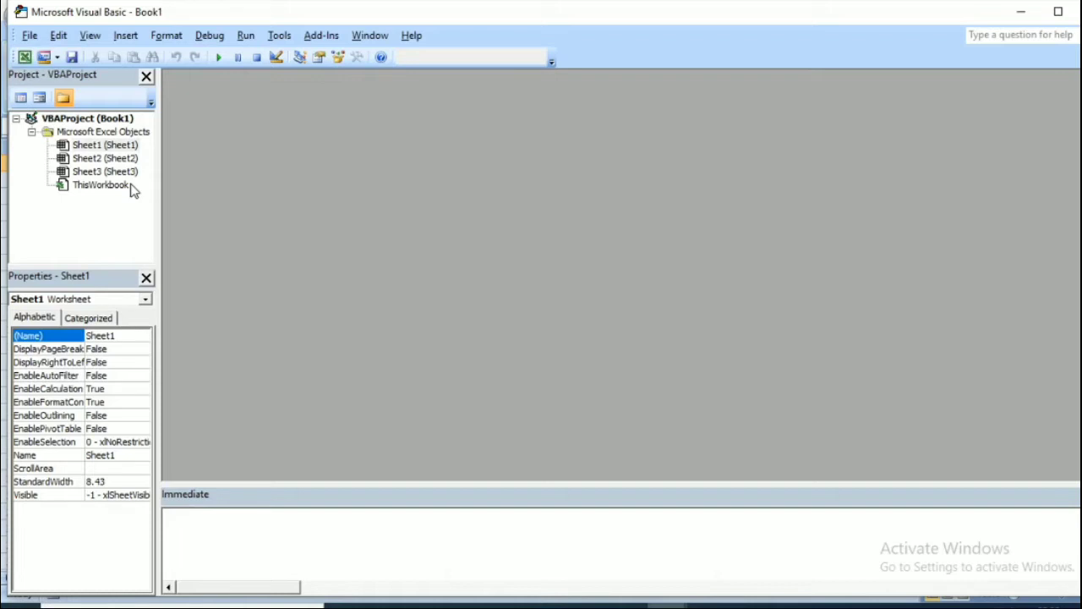
# - Insert a code module, then remove Module1 without saving an exported copy
pyautogui.click(126, 36)
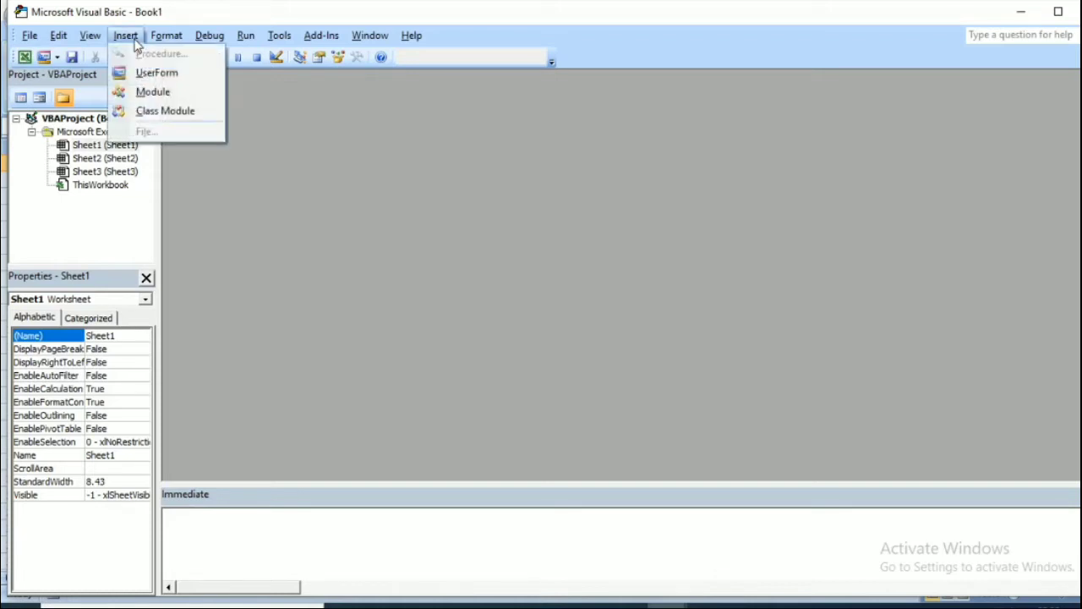
pyautogui.click(155, 93)
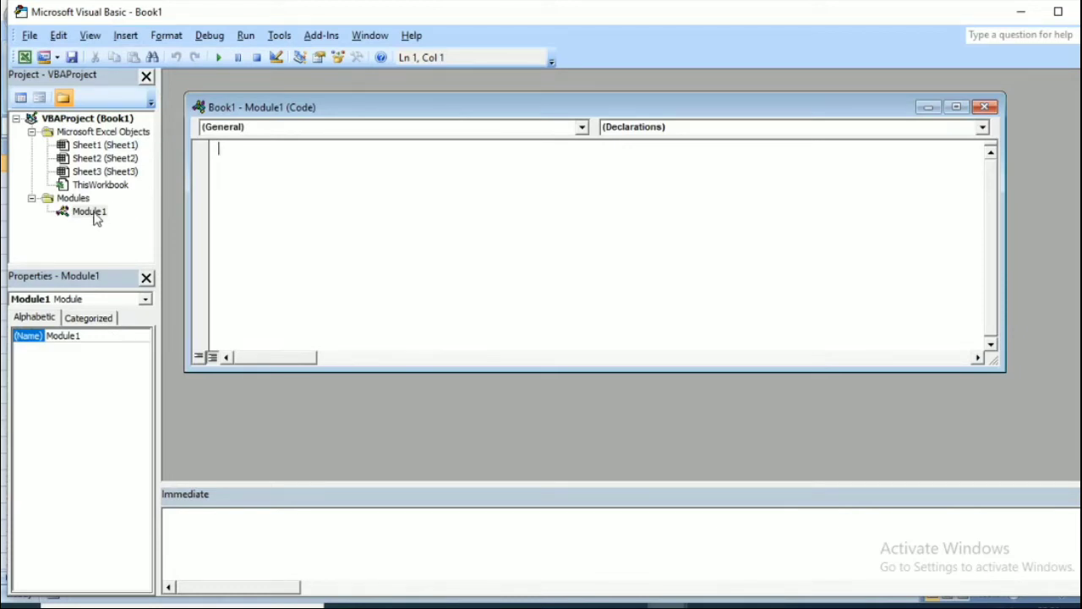
pyautogui.rightClick(95, 218)
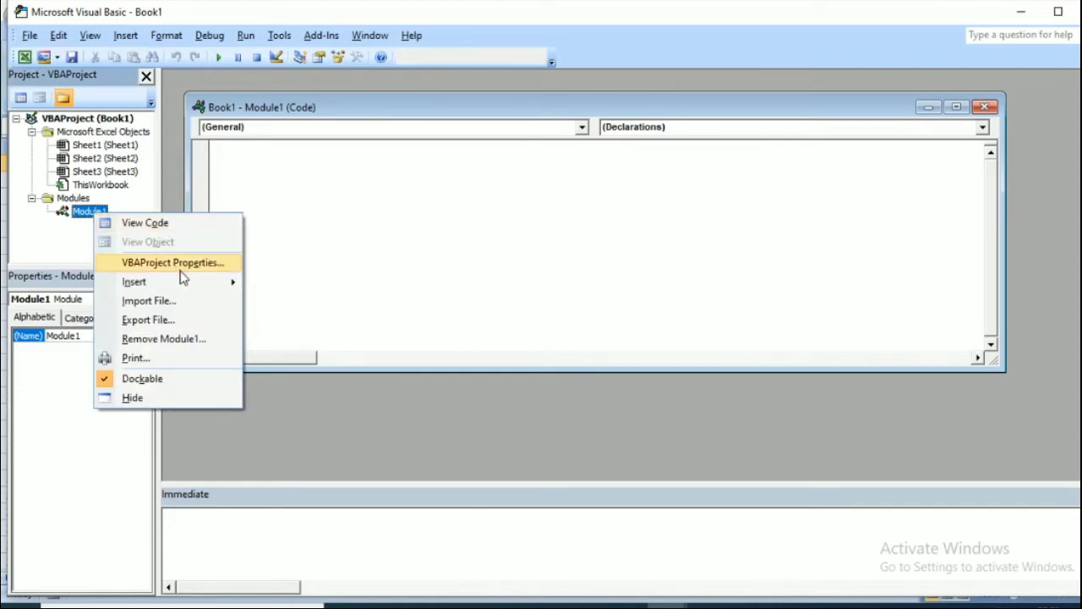
pyautogui.click(184, 340)
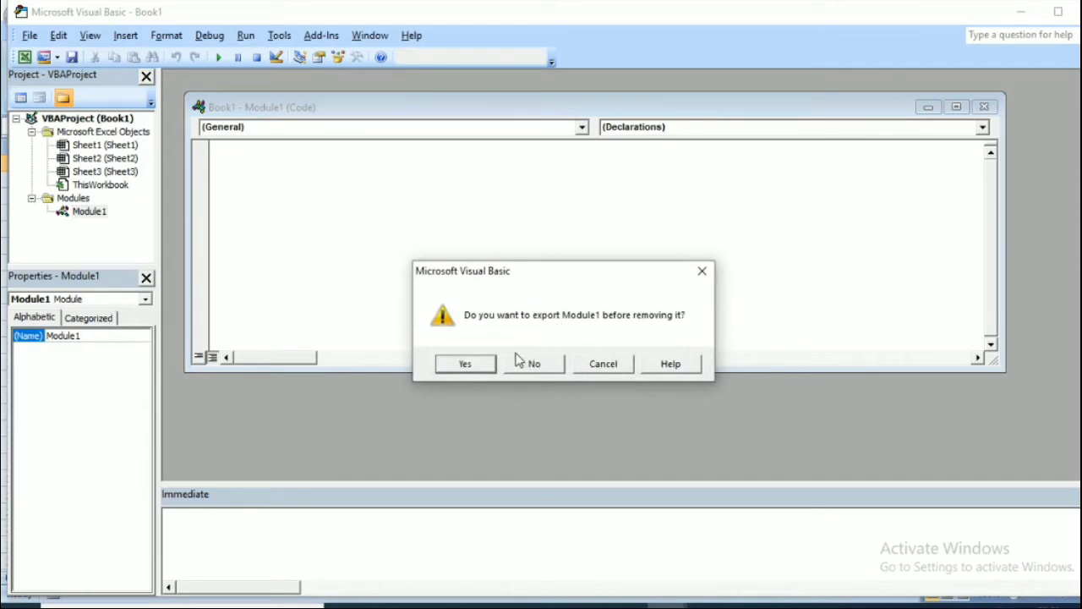
pyautogui.click(477, 369)
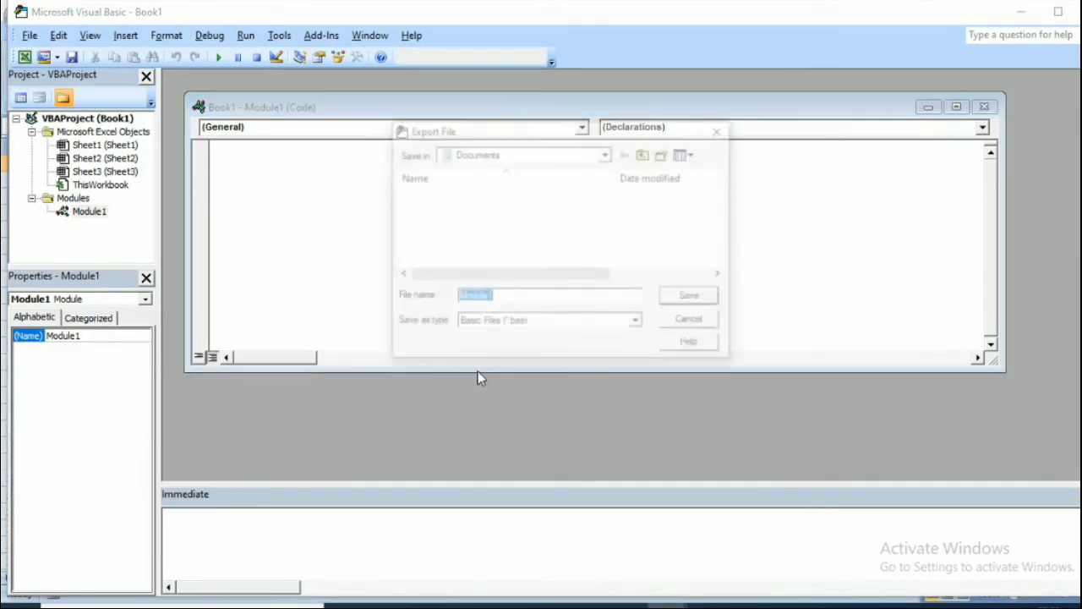
pyautogui.click(696, 300)
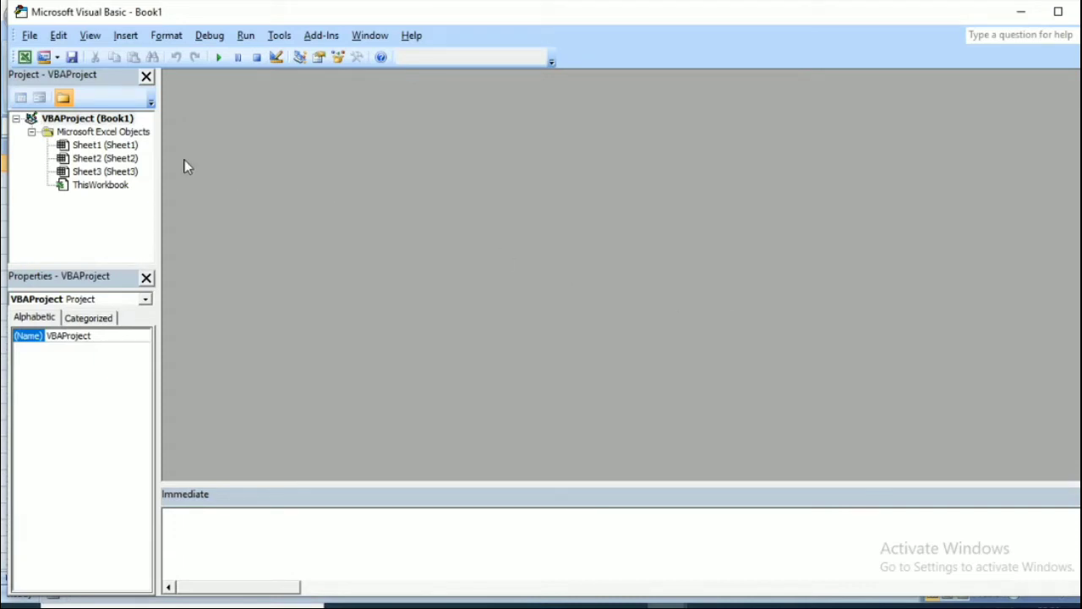
pyautogui.click(147, 77)
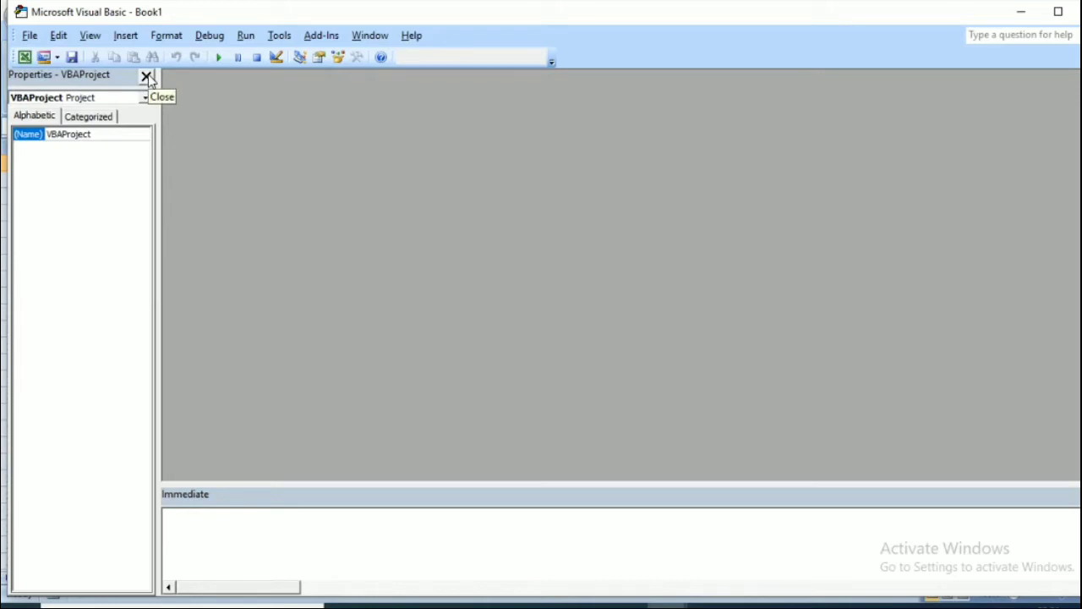
pyautogui.hotkey('ctrl', 'r')
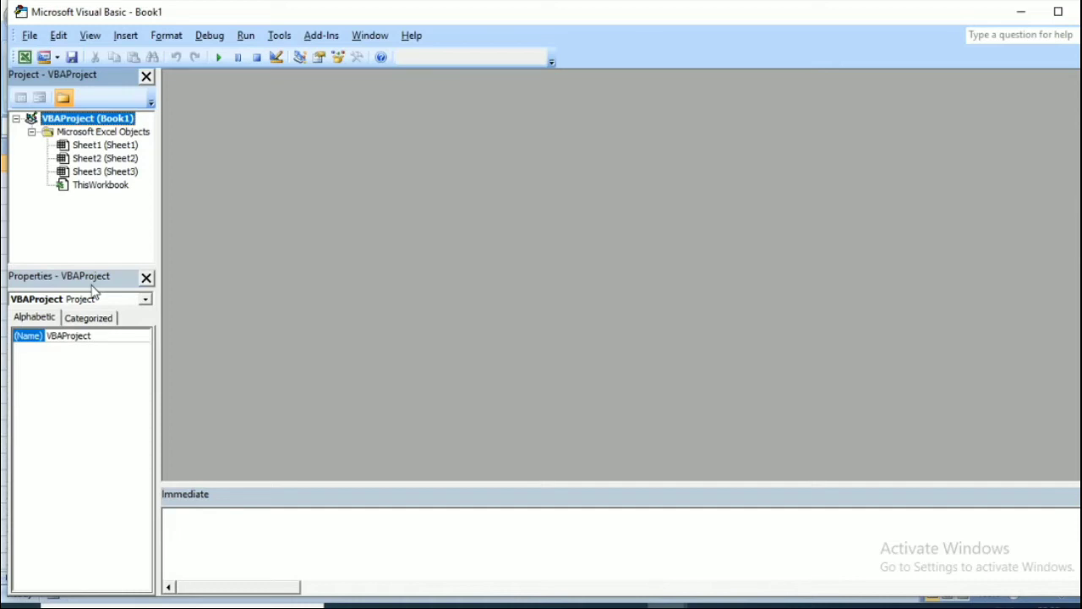
pyautogui.click(91, 334)
pyautogui.press('BackSpace')
# - Replace the project's (Name) VBAProject with fgfdbgv in the Properties window
pyautogui.press('BackSpace')
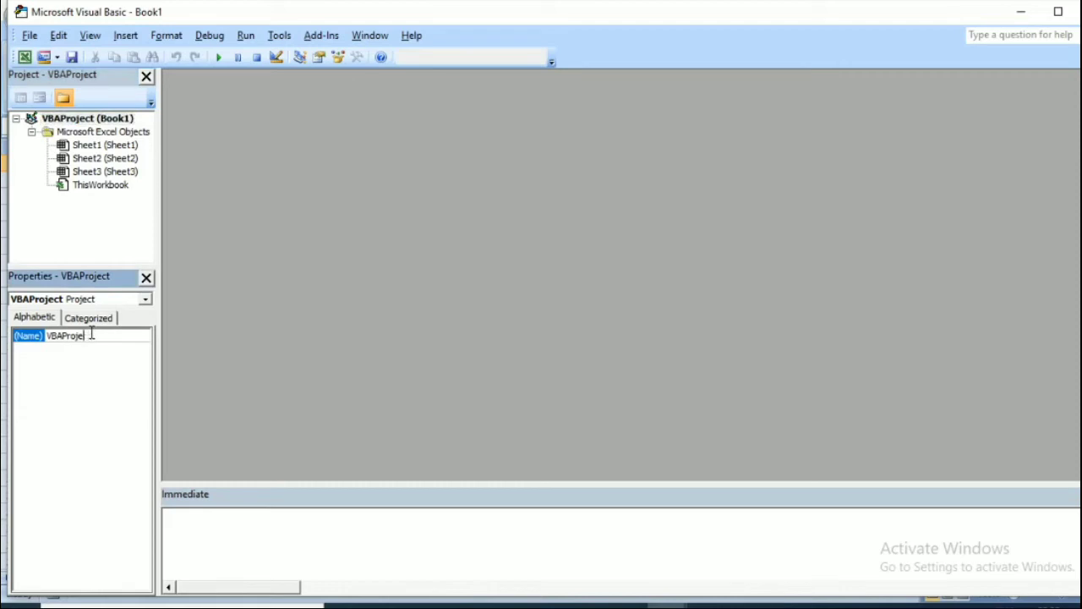
pyautogui.press('BackSpace')
pyautogui.press('BackSpace')
pyautogui.press('BackSpace')
pyautogui.press('BackSpace')
pyautogui.press('BackSpace')
pyautogui.press('BackSpace')
pyautogui.press('BackSpace')
pyautogui.write('fgfdbgv')
pyautogui.press('Return')
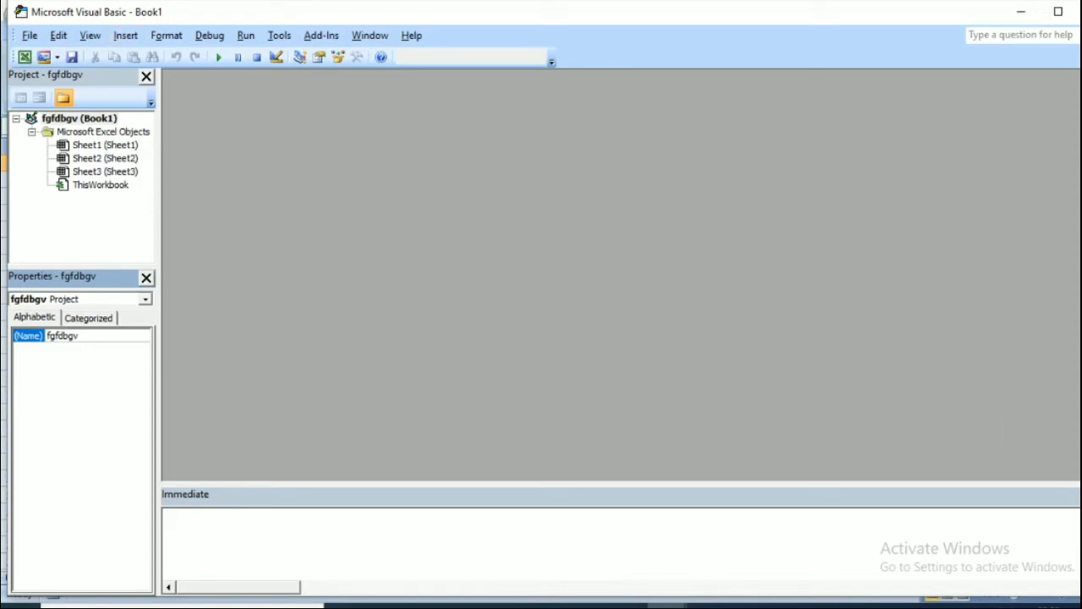
pyautogui.click(1062, 494)
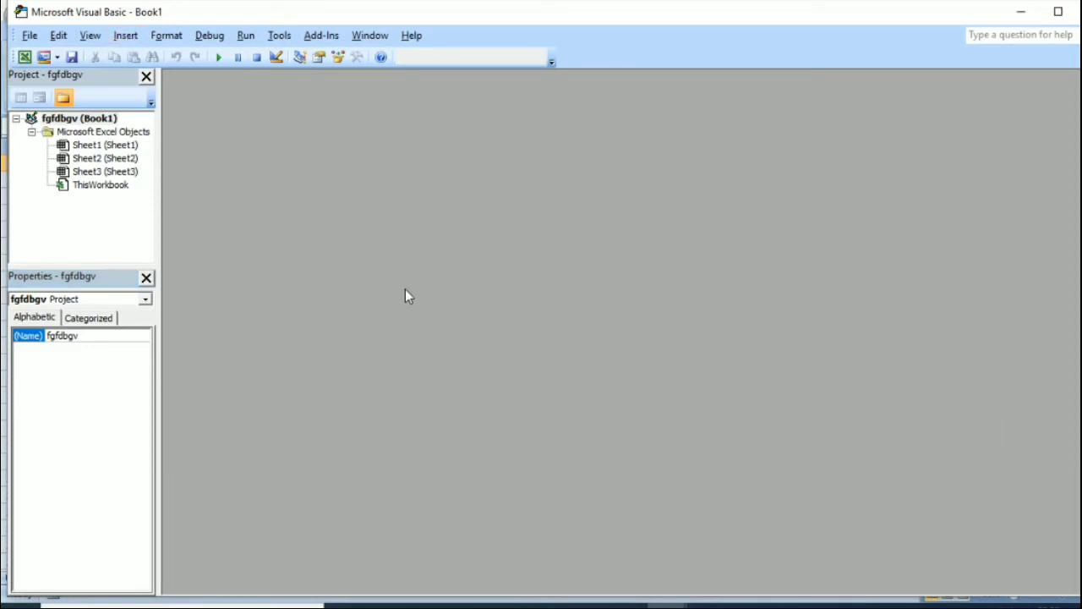
pyautogui.click(90, 36)
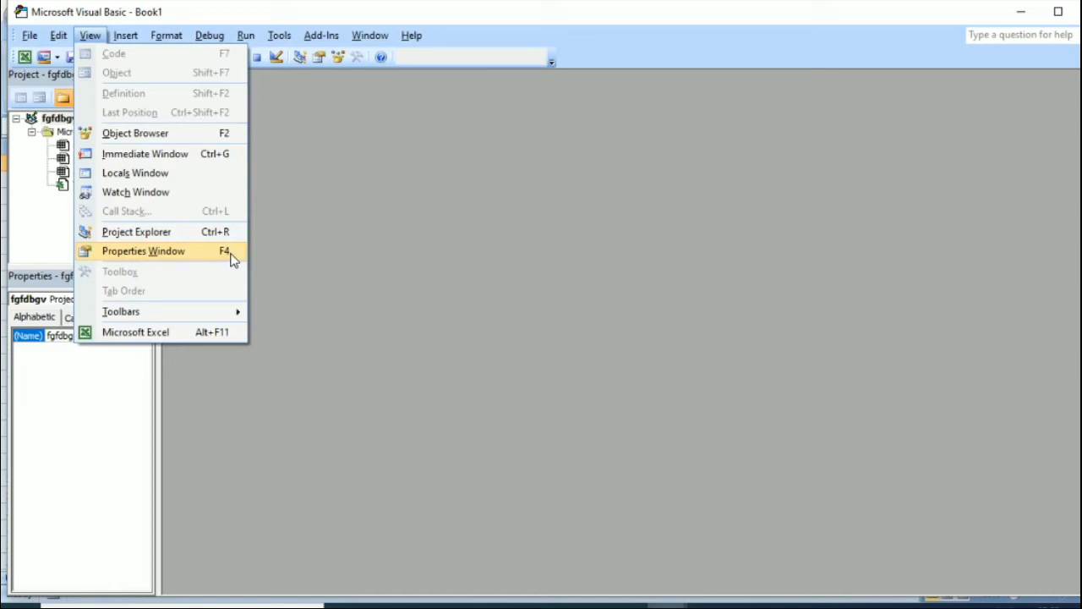
pyautogui.click(196, 162)
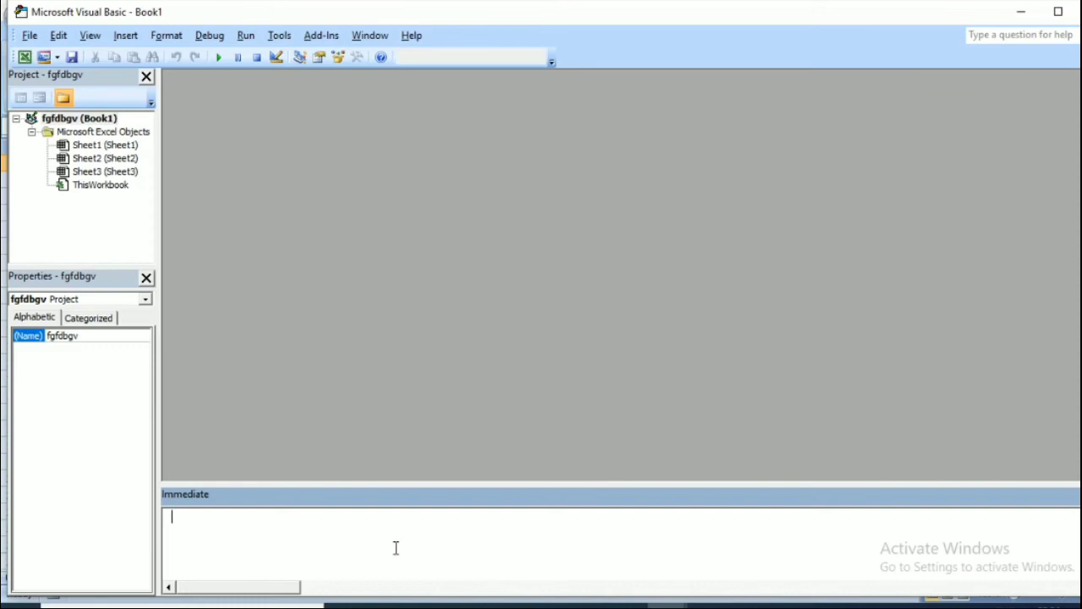
# - Insert Module1 into the fgfdbgv project and maximize its code window for editing
pyautogui.click(138, 35)
pyautogui.moveTo(166, 35)
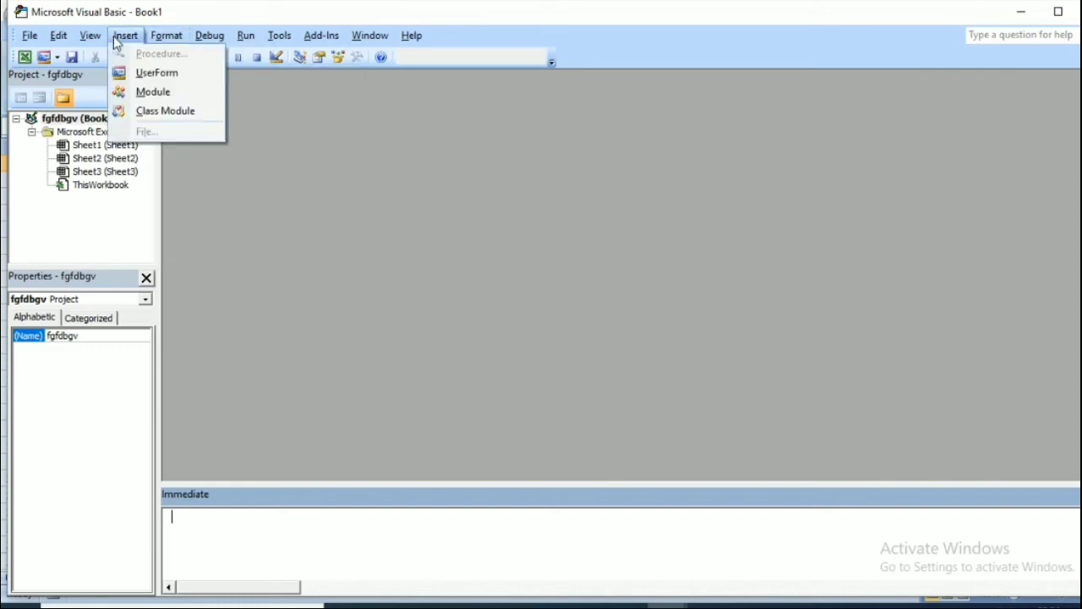
pyautogui.click(163, 94)
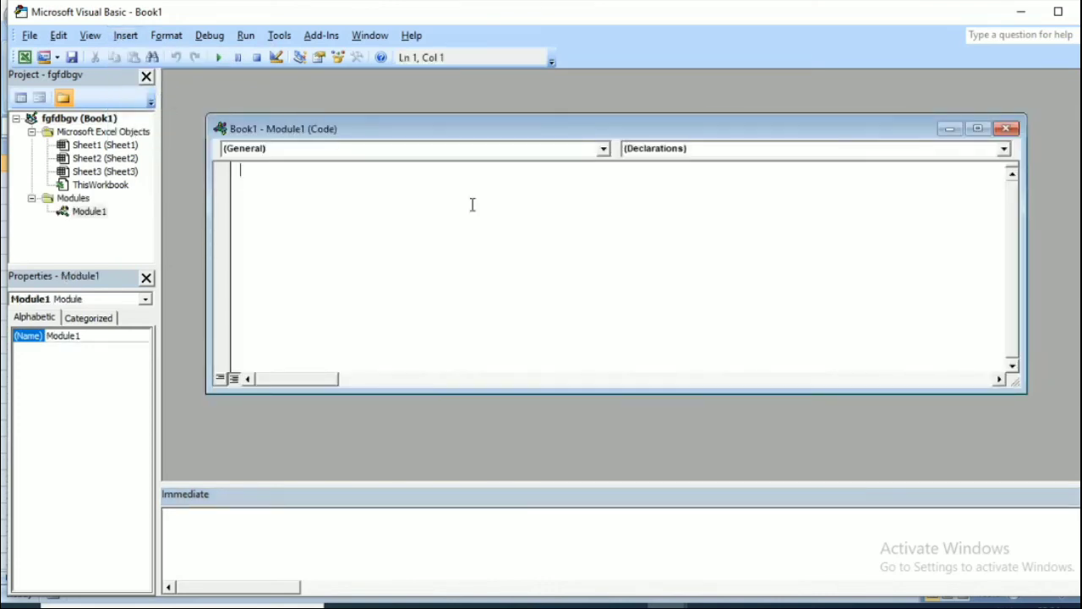
pyautogui.click(977, 129)
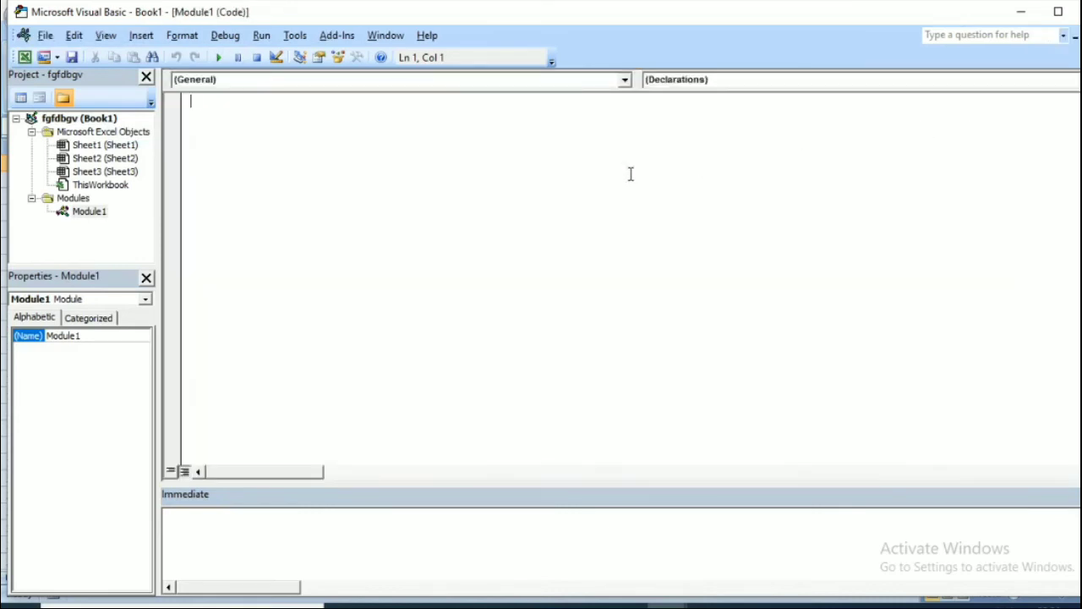
pyautogui.click(415, 232)
# - Write Sub main in Module1 with the line msgbox "hello"
pyautogui.write('sub')
pyautogui.write('main')
pyautogui.press('Return')
pyautogui.write('(')
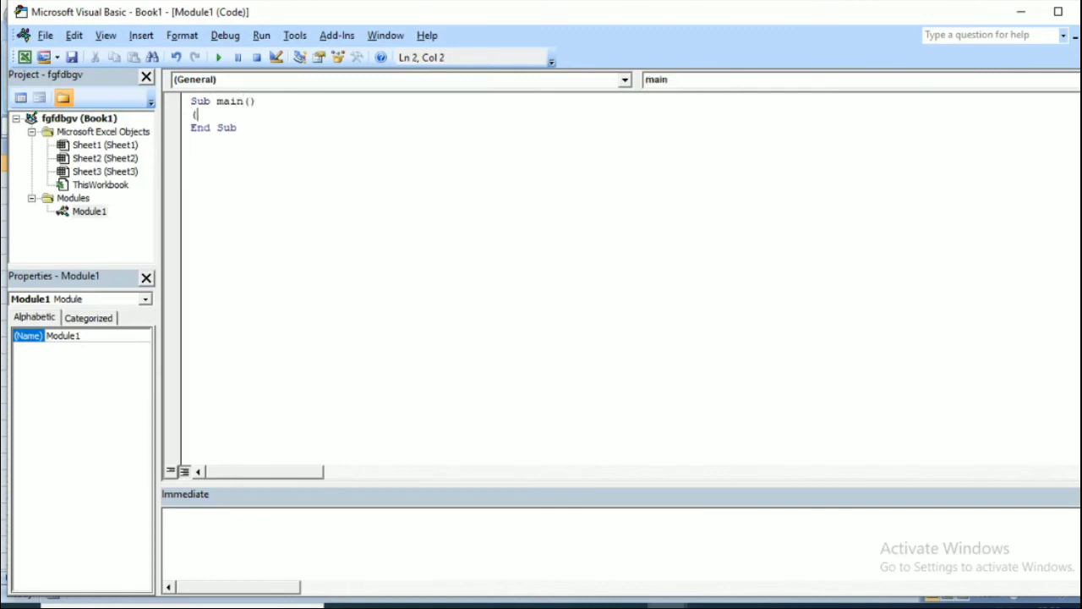
pyautogui.press('BackSpace')
pyautogui.write('msg')
pyautogui.write('box')
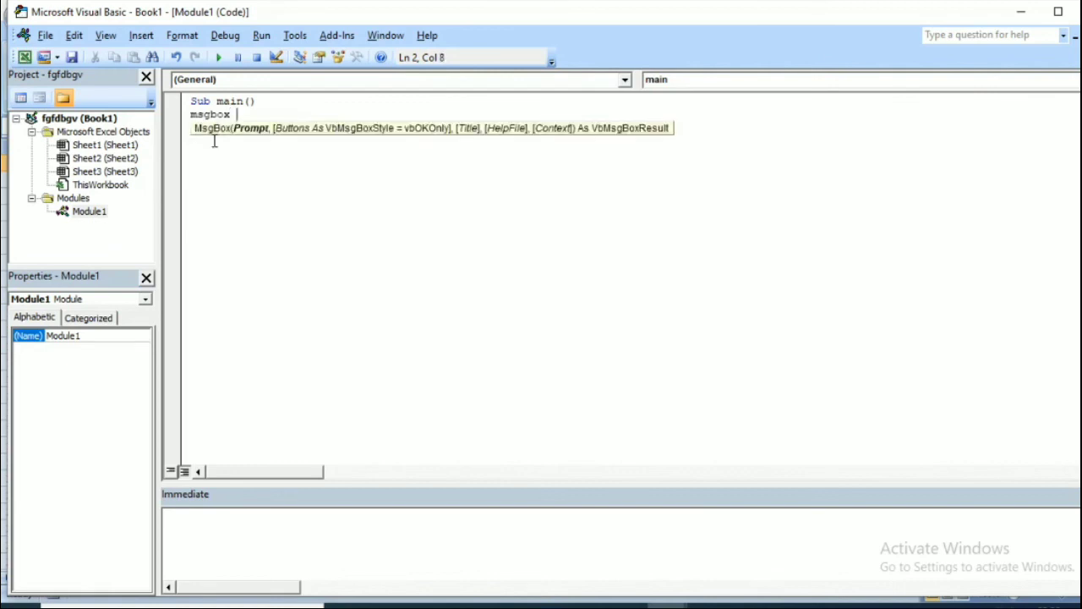
pyautogui.write(' "')
pyautogui.write('hell')
pyautogui.write('o"')
# - Run the main macro from the Macros dialog and dismiss the hello message box
pyautogui.click(271, 234)
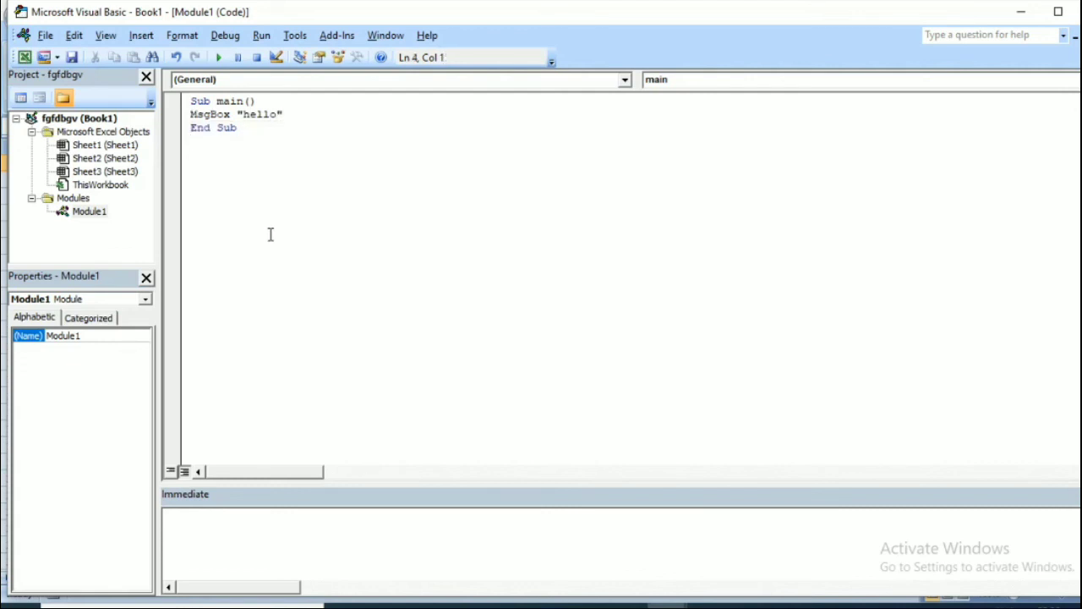
pyautogui.click(219, 58)
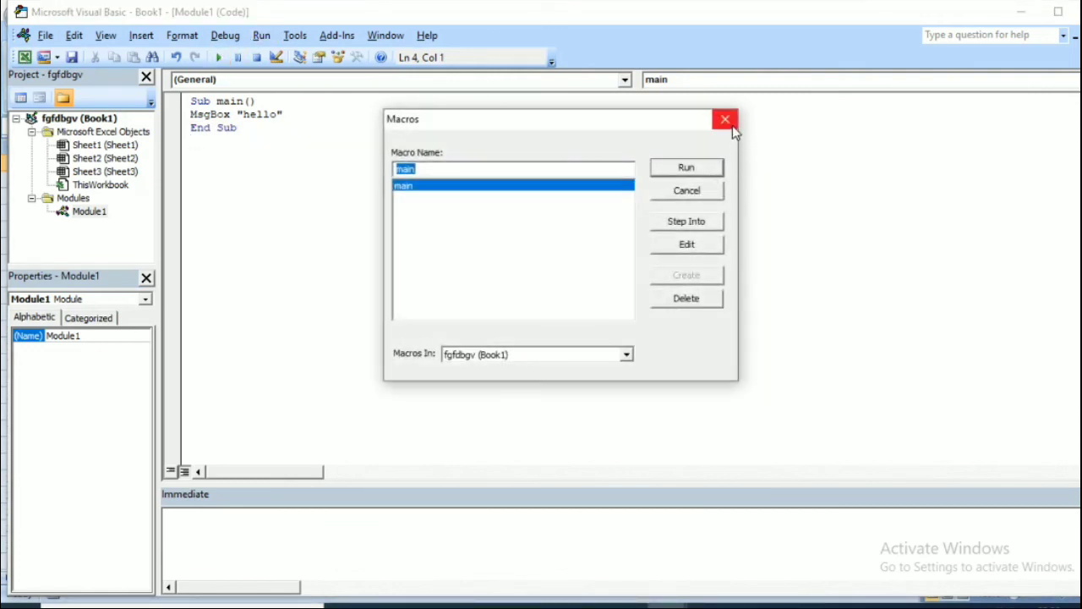
pyautogui.click(702, 169)
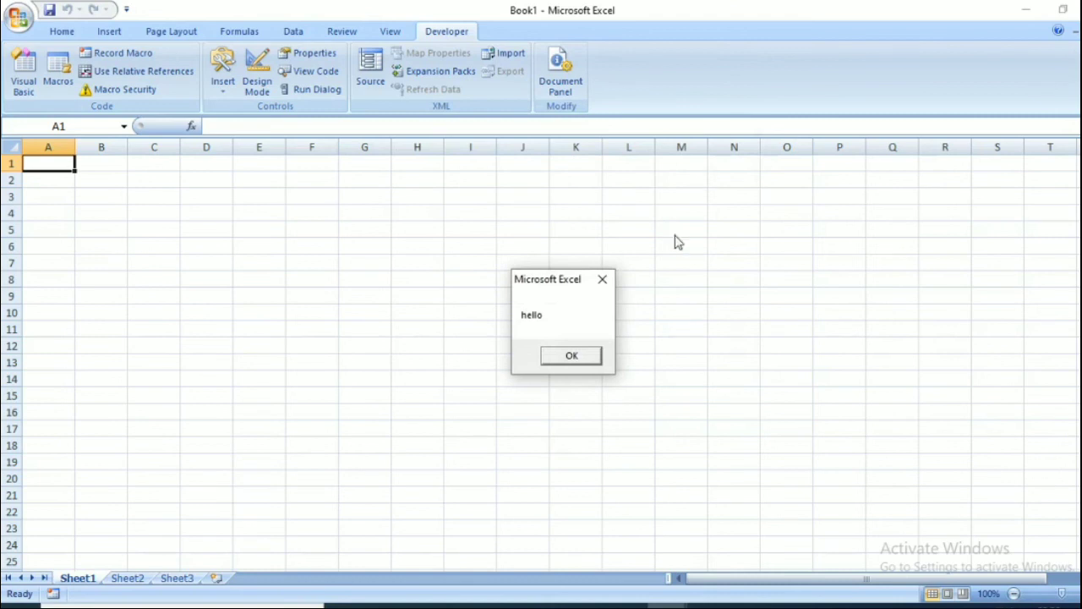
pyautogui.click(568, 357)
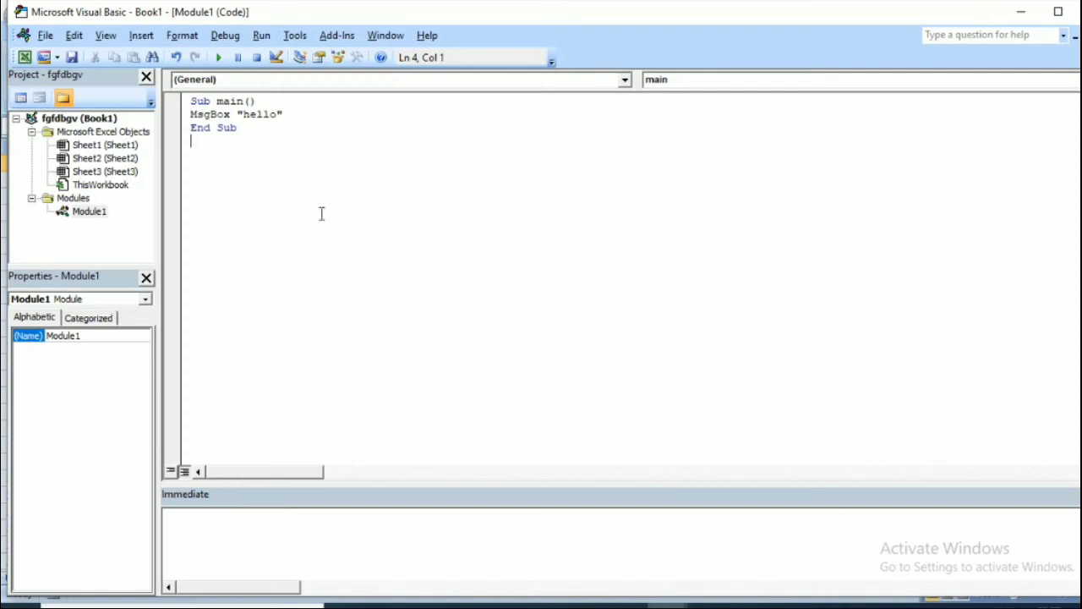
# - Run main a second time via Run > Run Sub/UserForm and close the hello message
pyautogui.click(262, 34)
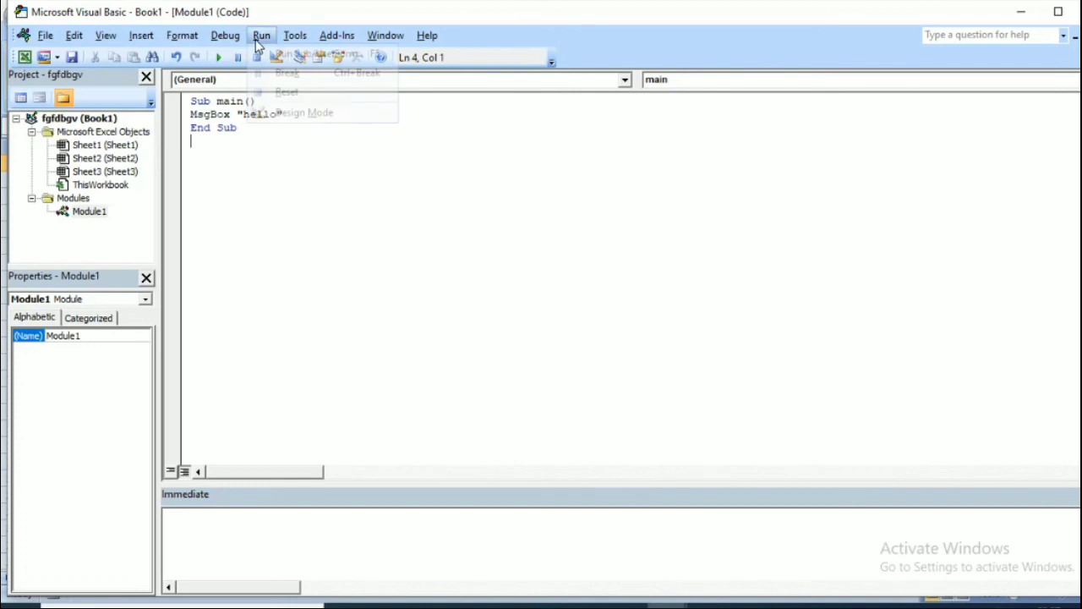
pyautogui.click(296, 54)
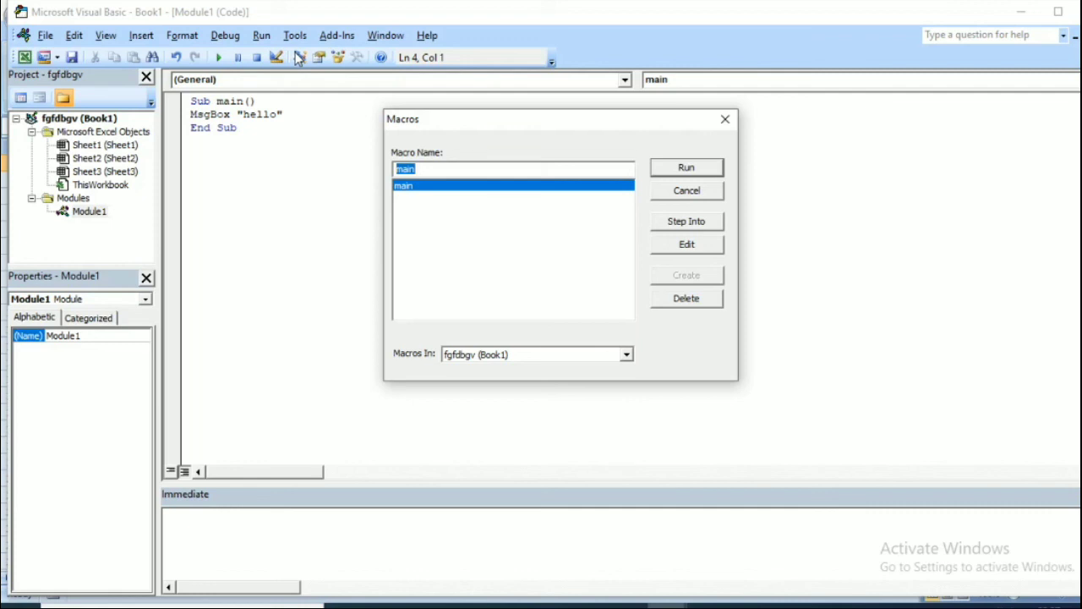
pyautogui.click(686, 167)
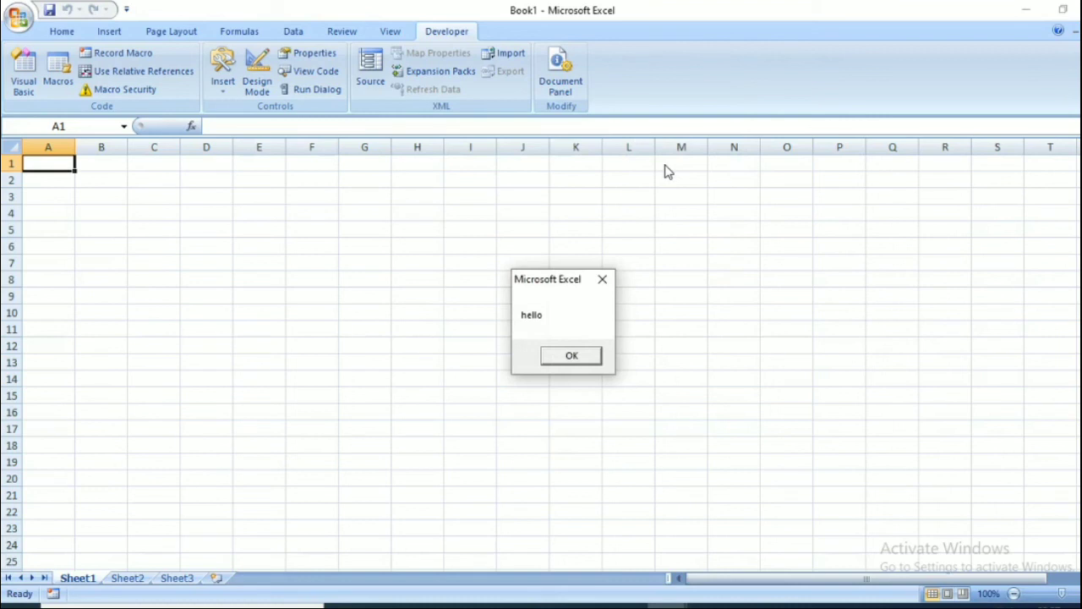
pyautogui.click(602, 279)
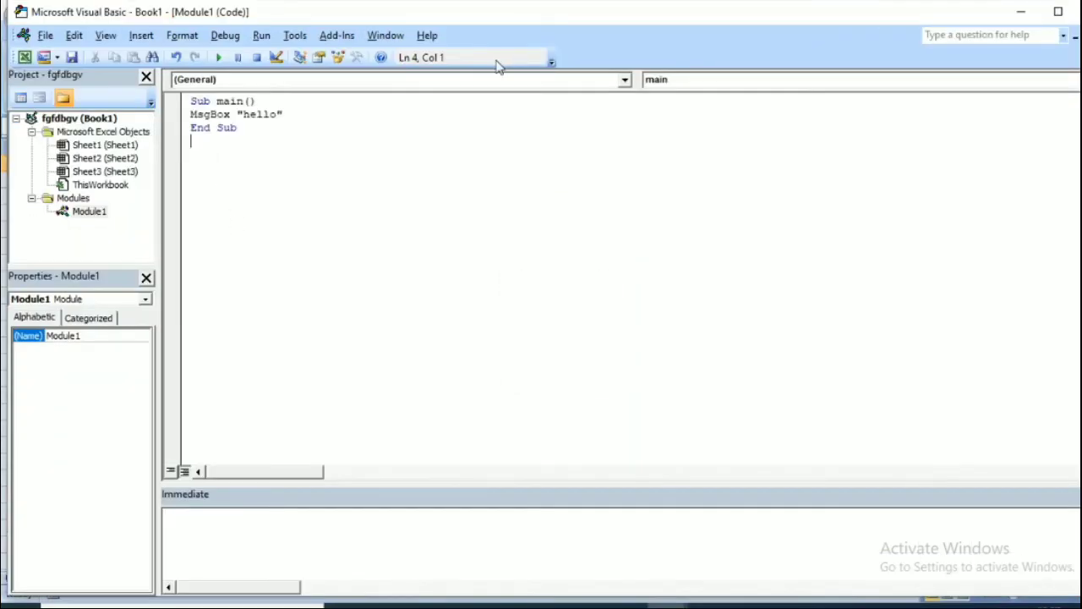